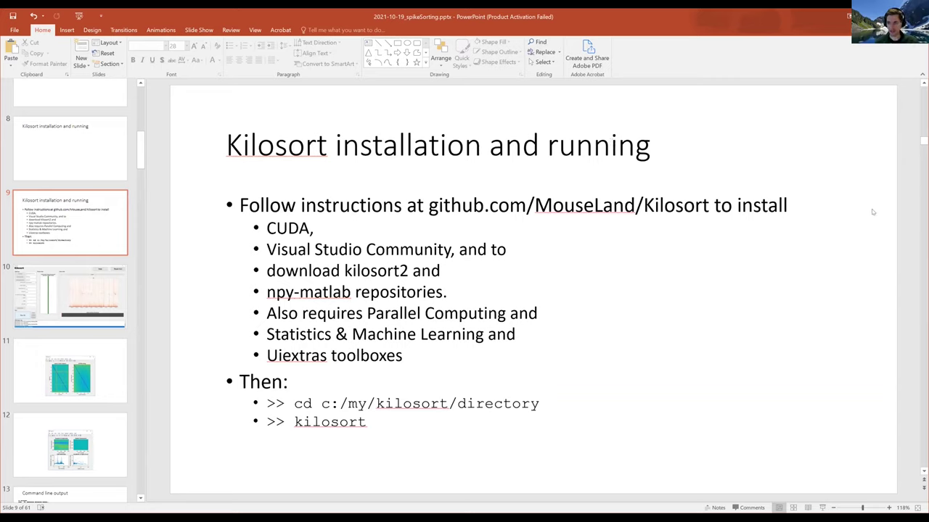
- Examine the GitHub address and the CUDA and Visual Studio Community items on the Kilosort installation slide
{"action": "left_click_drag", "start_coordinate": [427, 205], "coordinate": [705, 205]}
{"action": "left_click", "coordinate": [702, 205]}
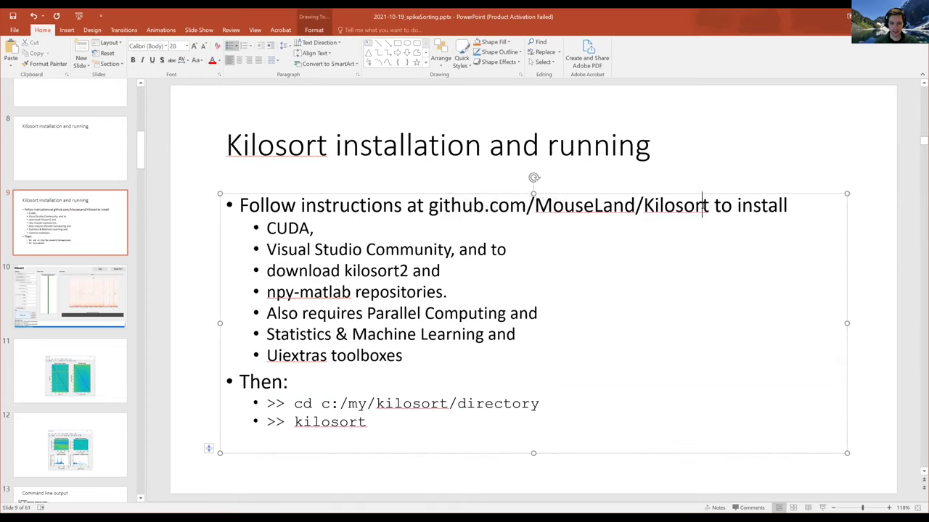
{"action": "left_click", "coordinate": [854, 218]}
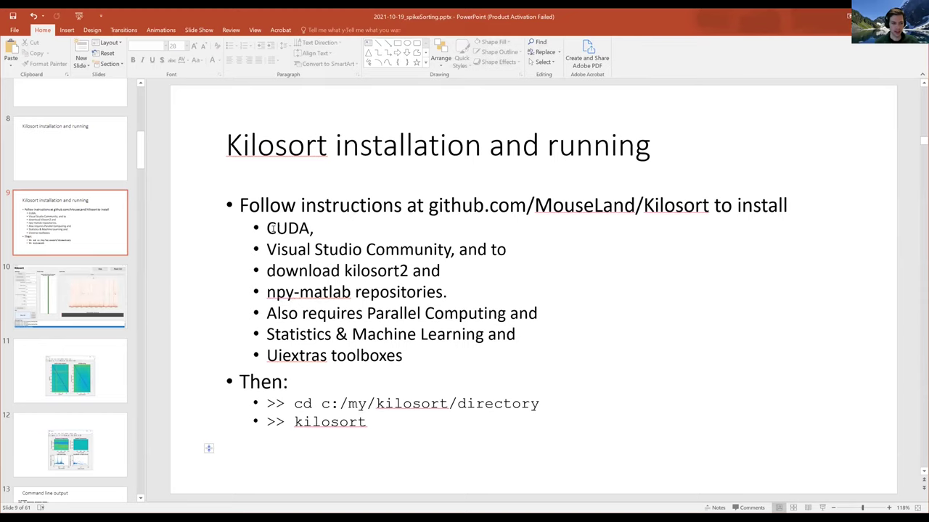
{"action": "double_click", "coordinate": [274, 228]}
{"action": "left_click_drag", "start_coordinate": [283, 250], "coordinate": [448, 249]}
{"action": "left_click", "coordinate": [857, 258]}
- Change "kilosort2" to "kilosort" in the download bullet of the installation slide
{"action": "left_click", "coordinate": [408, 271]}
{"action": "key", "text": "BackSpace"}
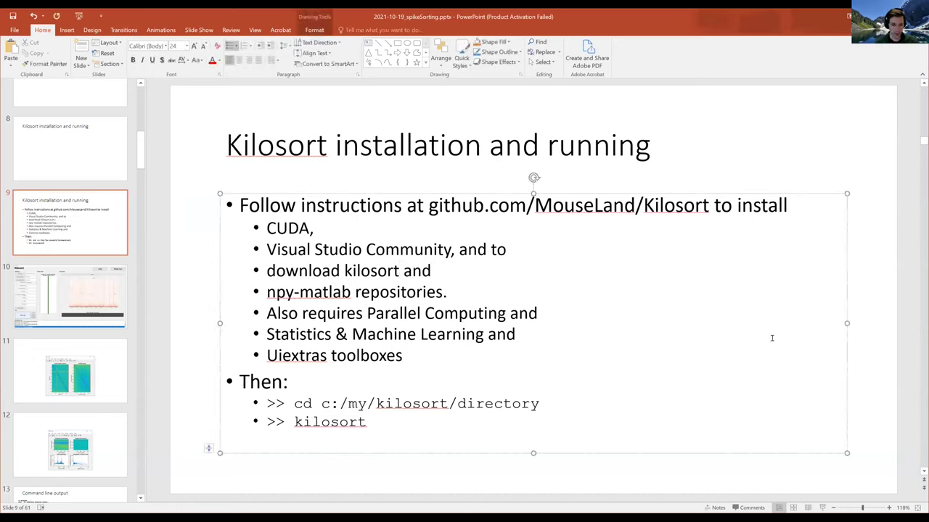
{"action": "left_click", "coordinate": [874, 292]}
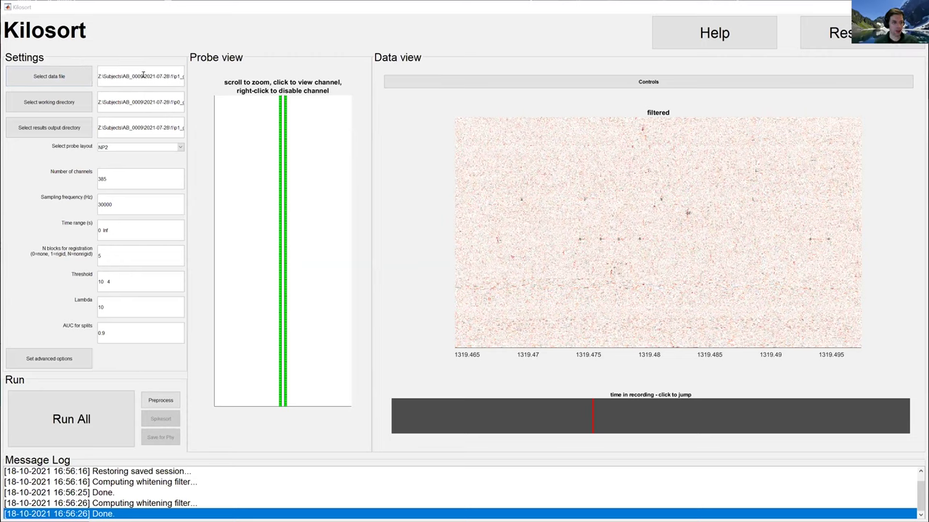
- In the Kilosort window, examine the data file path through to its ap.bin ending
{"action": "left_click", "coordinate": [141, 76]}
{"action": "left_click", "coordinate": [174, 76]}
{"action": "double_click", "coordinate": [174, 76]}
{"action": "left_click", "coordinate": [176, 75]}
{"action": "left_click_drag", "start_coordinate": [177, 76], "coordinate": [186, 88]}
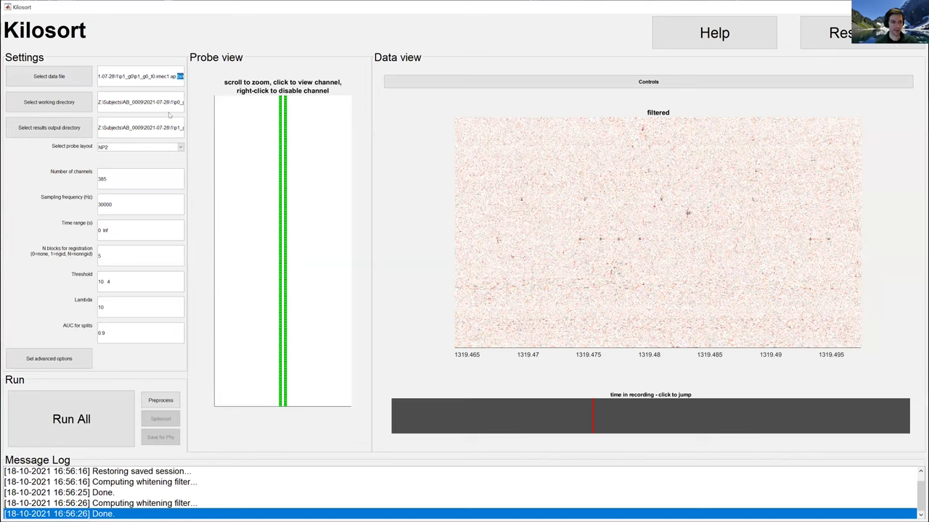
{"action": "left_click", "coordinate": [178, 75]}
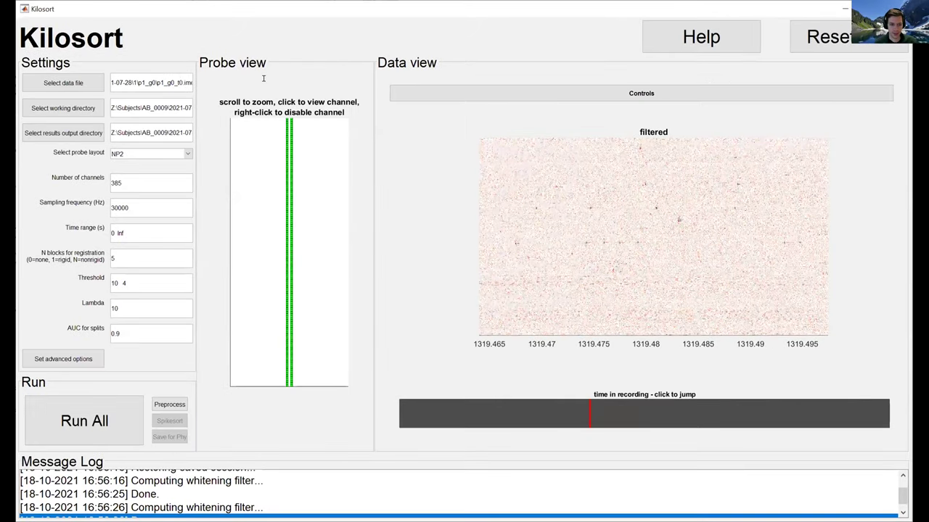
{"action": "left_click_drag", "start_coordinate": [263, 78], "coordinate": [215, 84]}
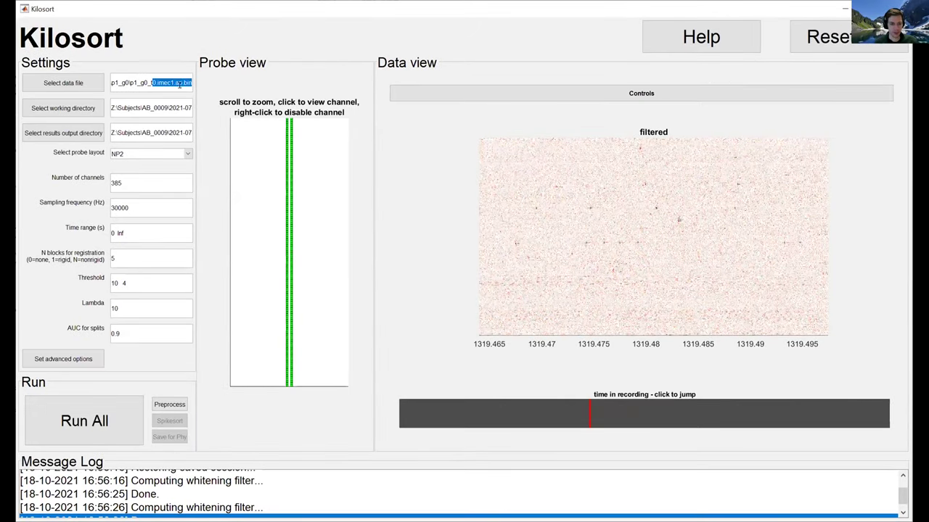
{"action": "left_click", "coordinate": [185, 82]}
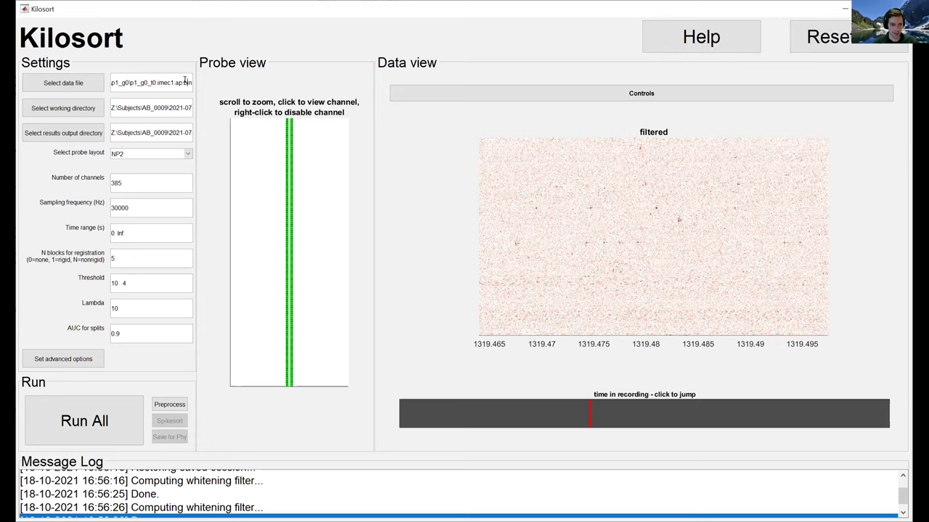
{"action": "double_click", "coordinate": [179, 82]}
{"action": "left_click", "coordinate": [181, 82]}
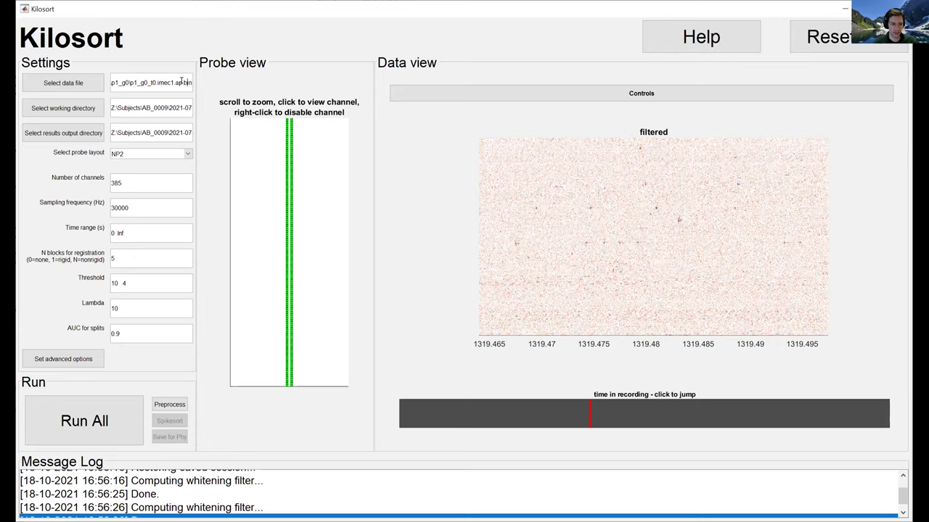
- Examine the working directory and results output directory paths alongside the data file path
{"action": "triple_click", "coordinate": [155, 105]}
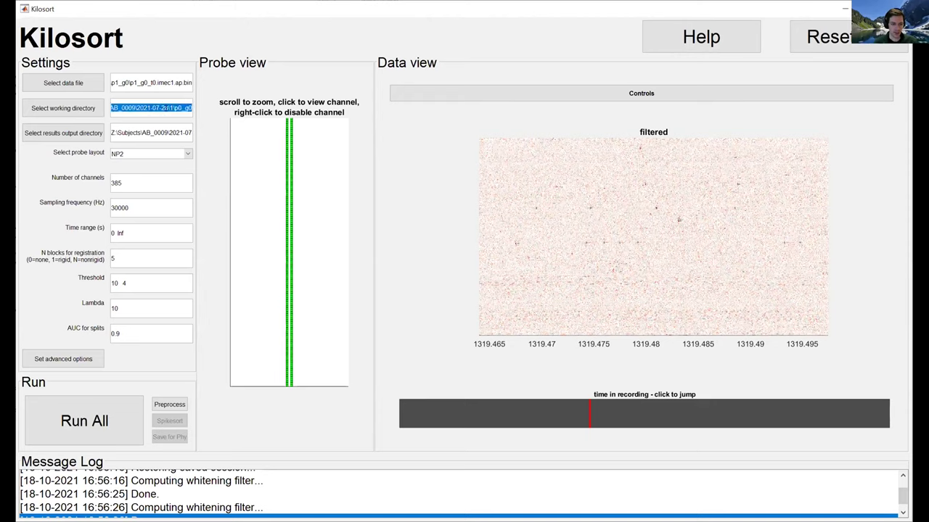
{"action": "triple_click", "coordinate": [163, 132]}
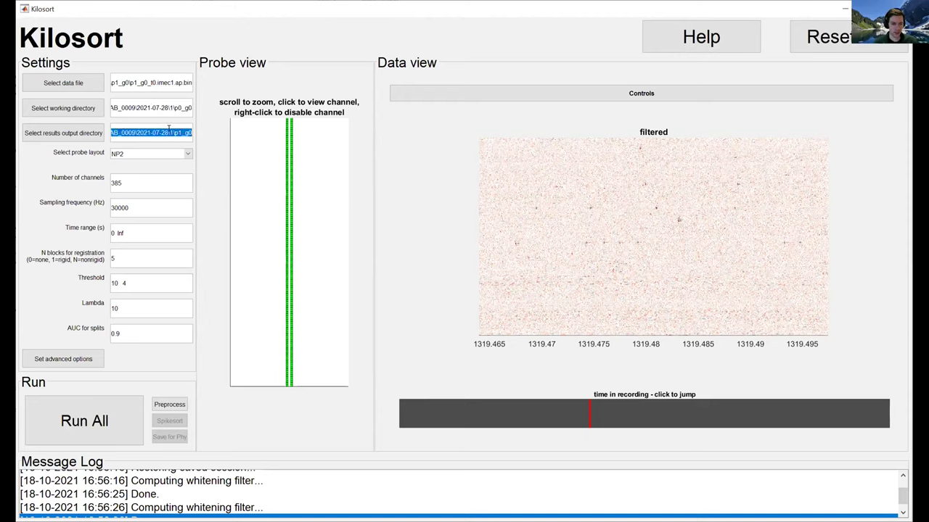
{"action": "triple_click", "coordinate": [156, 83]}
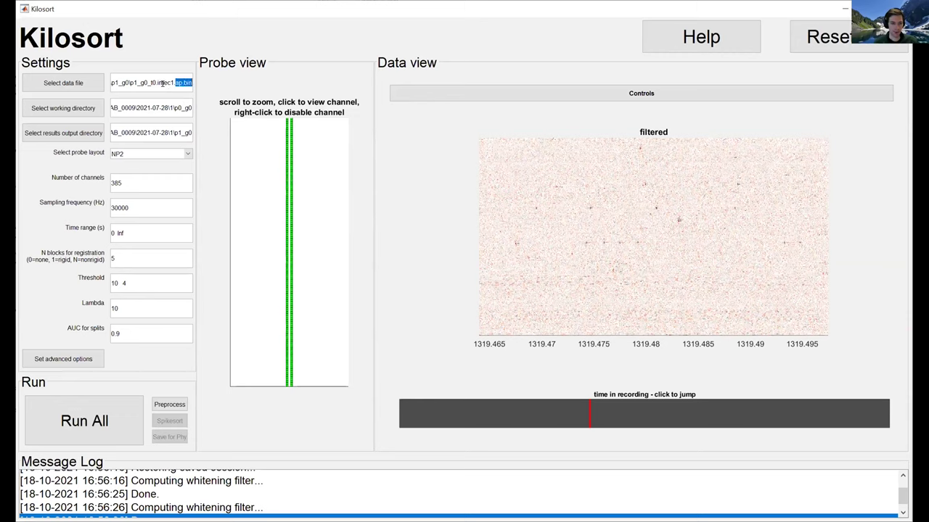
{"action": "left_click", "coordinate": [138, 81]}
{"action": "double_click", "coordinate": [128, 107]}
{"action": "left_click", "coordinate": [143, 104]}
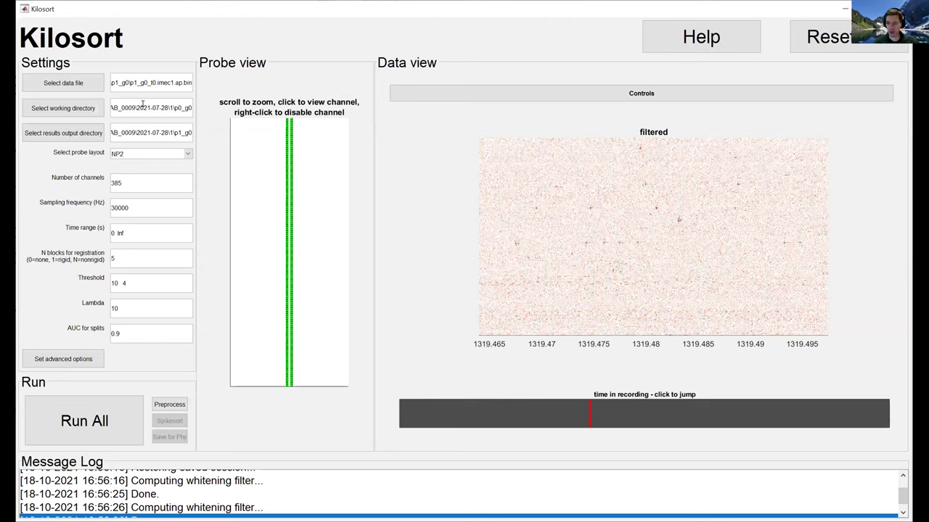
{"action": "triple_click", "coordinate": [143, 104]}
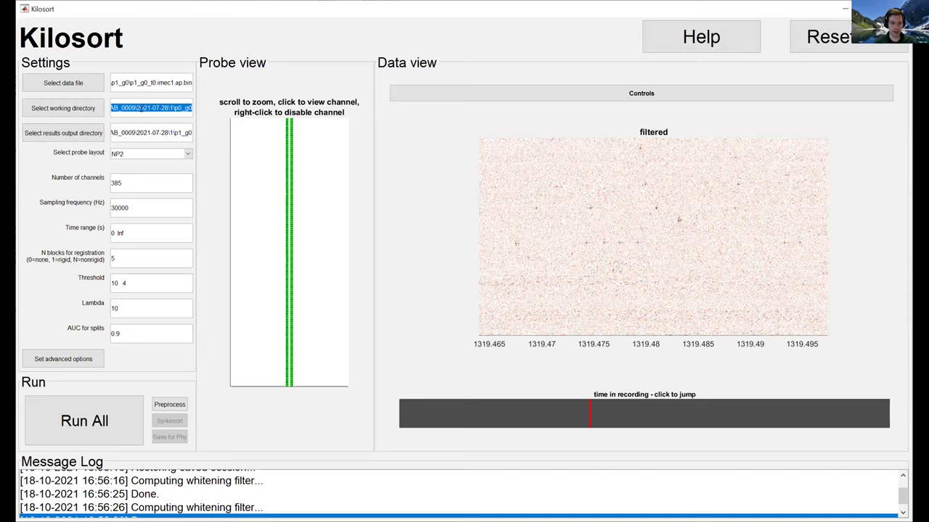
{"action": "left_click", "coordinate": [137, 131]}
{"action": "triple_click", "coordinate": [137, 132]}
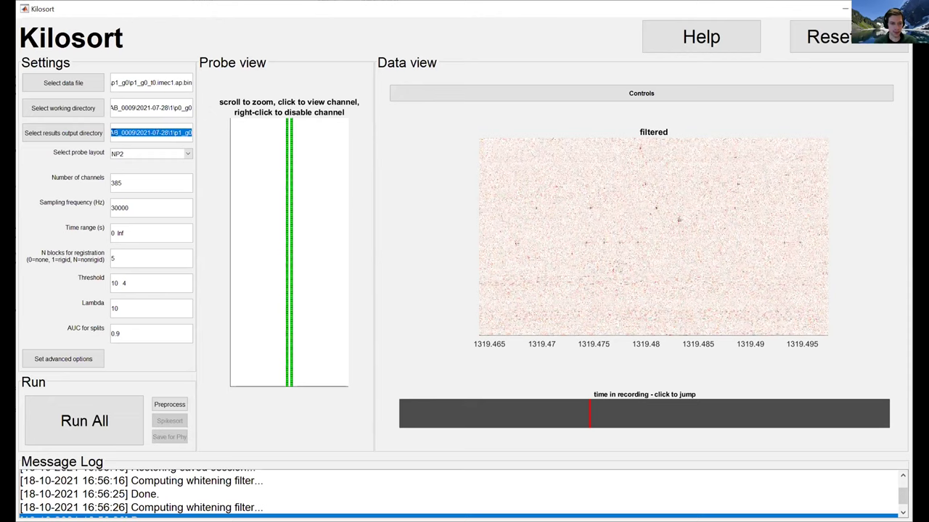
- Check the available probe layouts and keep NP2 as the selected layout
{"action": "left_click", "coordinate": [170, 156]}
{"action": "left_click", "coordinate": [170, 156]}
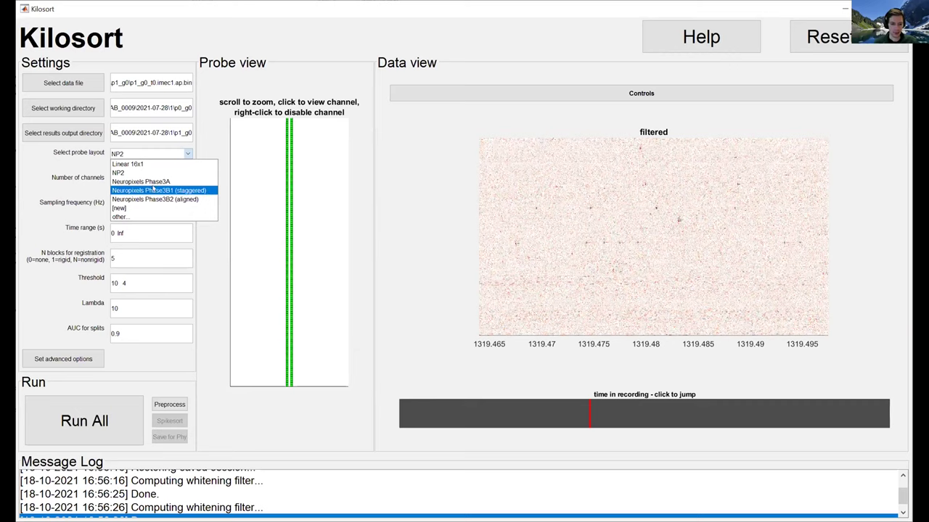
{"action": "left_click", "coordinate": [260, 116]}
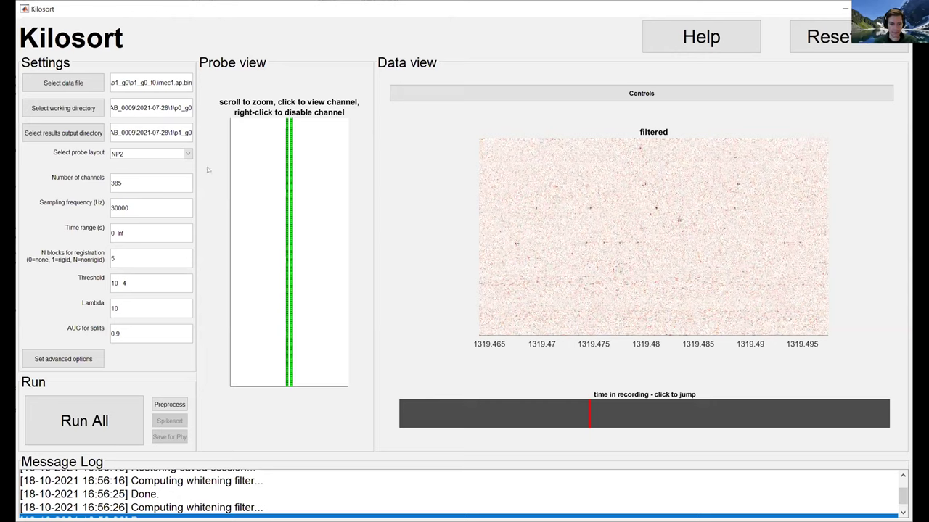
- Check the value entered for the number of channels
{"action": "left_click_drag", "start_coordinate": [126, 183], "coordinate": [99, 186]}
{"action": "left_click", "coordinate": [113, 181]}
{"action": "double_click", "coordinate": [132, 181]}
{"action": "left_click", "coordinate": [131, 179]}
{"action": "double_click", "coordinate": [131, 179]}
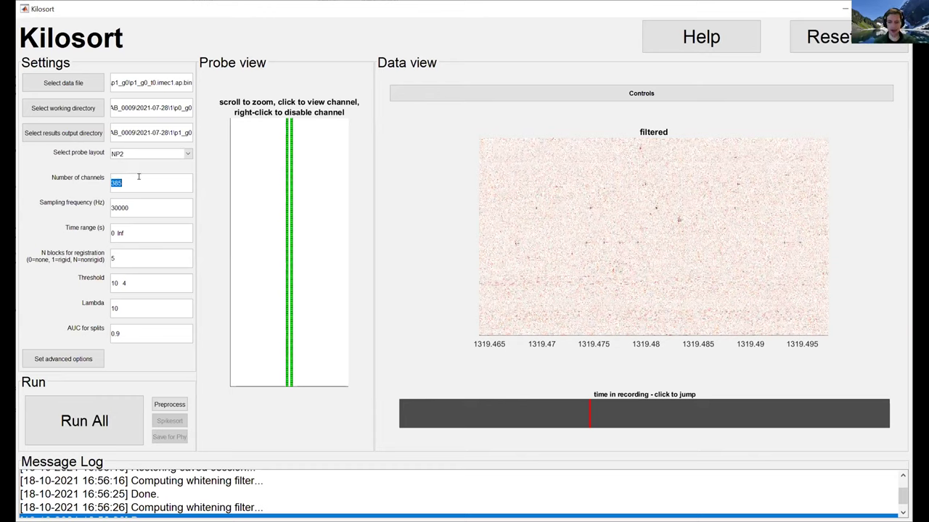
{"action": "left_click", "coordinate": [123, 180]}
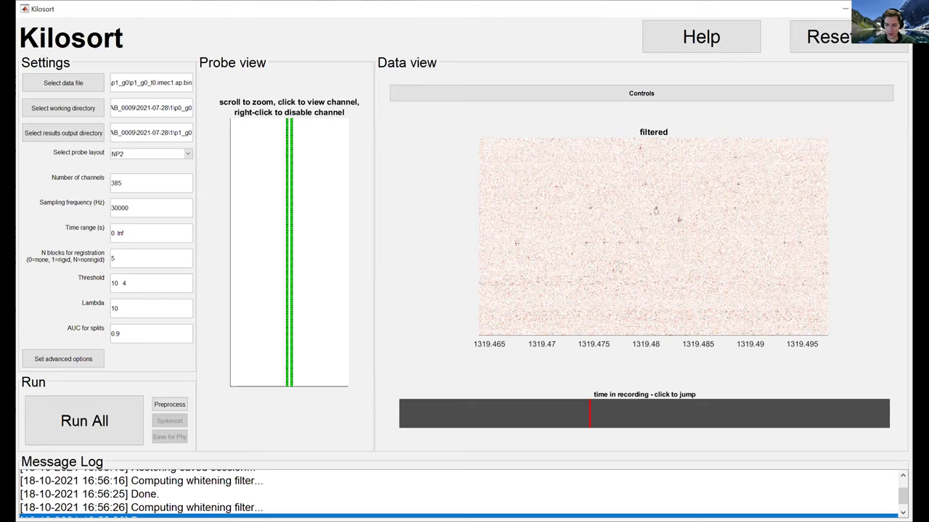
- Shift the data view slightly forward in time and switch it from the colour map to individual channel traces
{"action": "scroll", "coordinate": [653, 218], "scroll_direction": "down", "scroll_amount": 1}
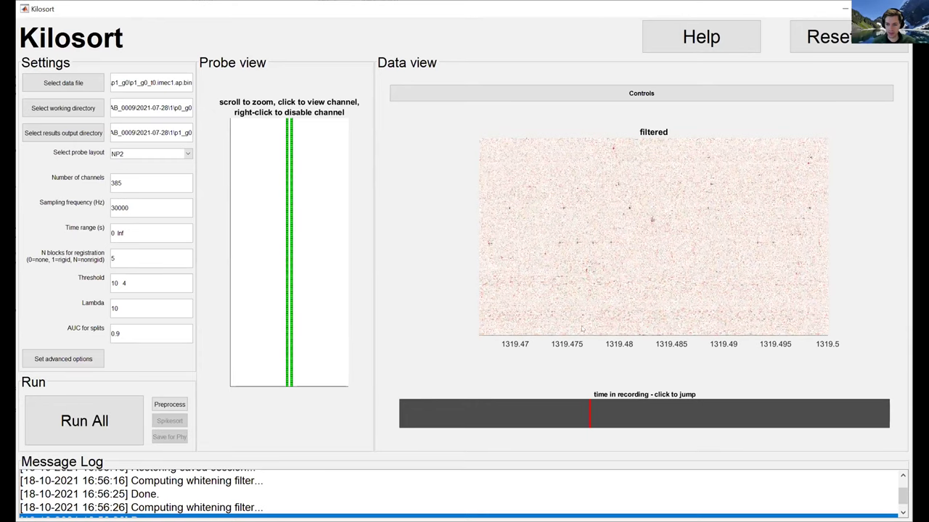
{"action": "key", "text": "c"}
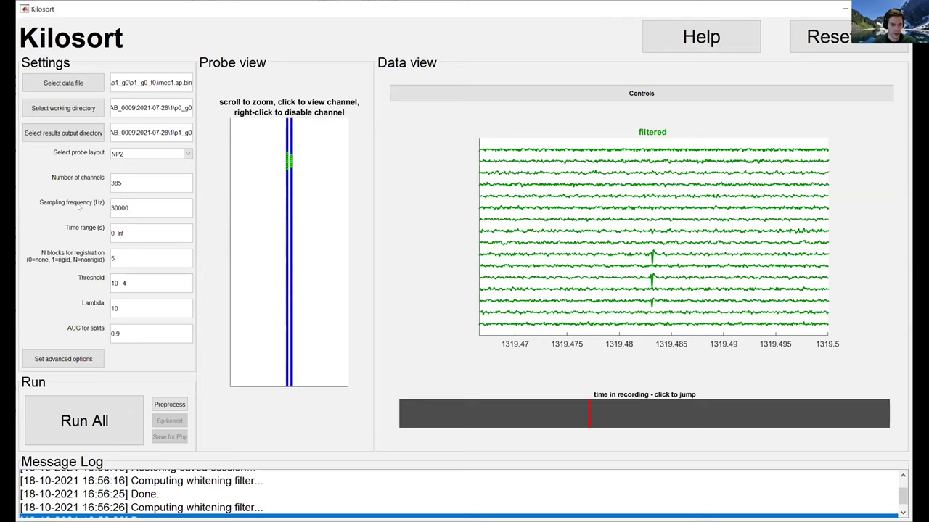
- Check the sampling frequency and the time range values
{"action": "double_click", "coordinate": [132, 208]}
{"action": "left_click", "coordinate": [131, 209]}
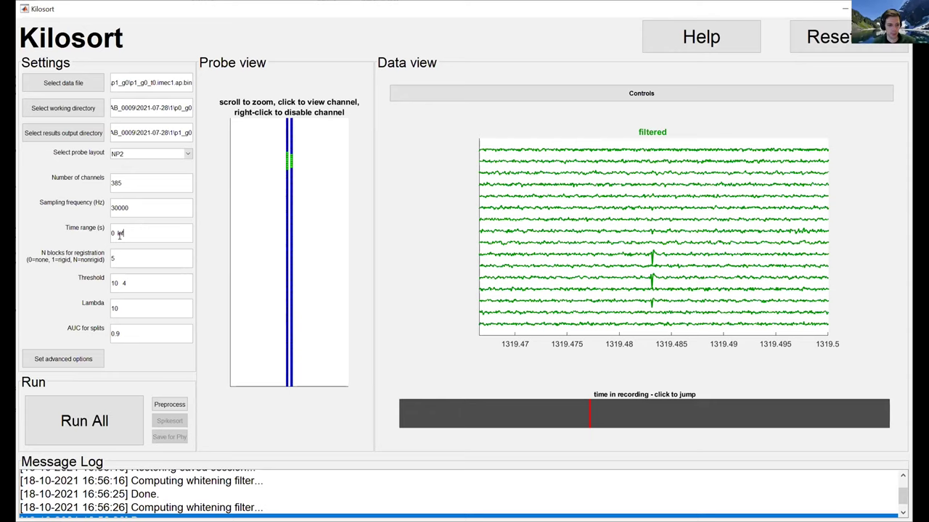
{"action": "left_click_drag", "start_coordinate": [122, 233], "coordinate": [107, 232]}
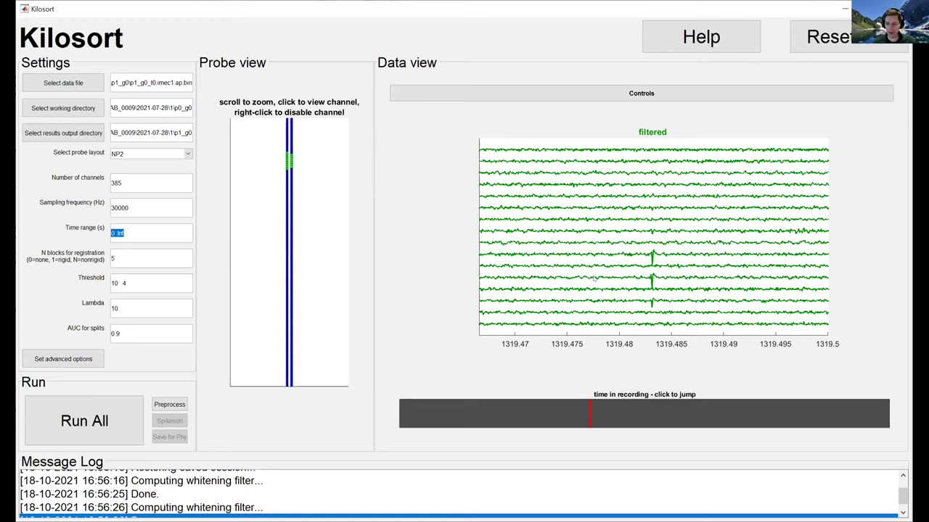
{"action": "left_click", "coordinate": [125, 231]}
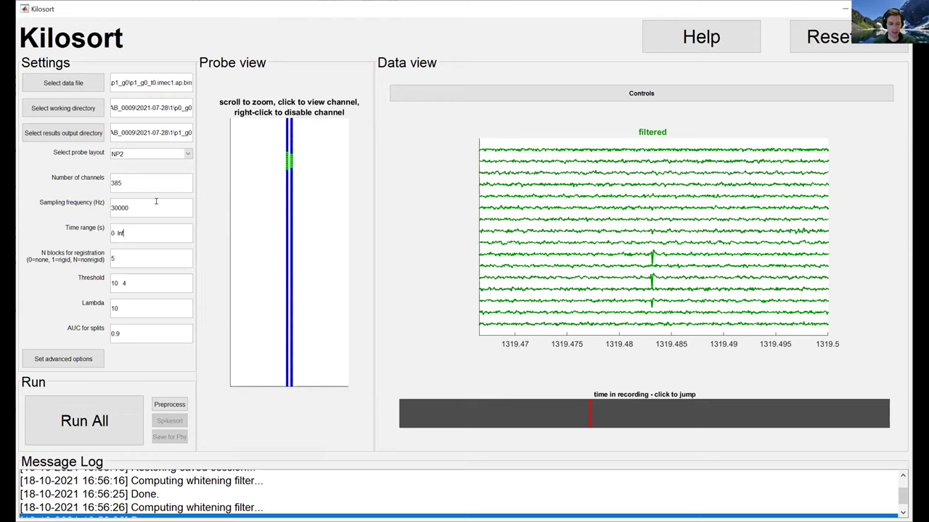
- Try 100 as a limit in the time range, and restore Inf as its end value
{"action": "left_click", "coordinate": [110, 233], "text": "shift"}
{"action": "left_click", "coordinate": [110, 233]}
{"action": "type", "text": "100"}
{"action": "key", "text": "Tab"}
{"action": "double_click", "coordinate": [123, 232]}
{"action": "type", "text": "Inf"}
{"action": "key", "text": "Tab"}
- Examine the registration blocks, threshold, lambda and AUC for splits settings
{"action": "left_click", "coordinate": [125, 258]}
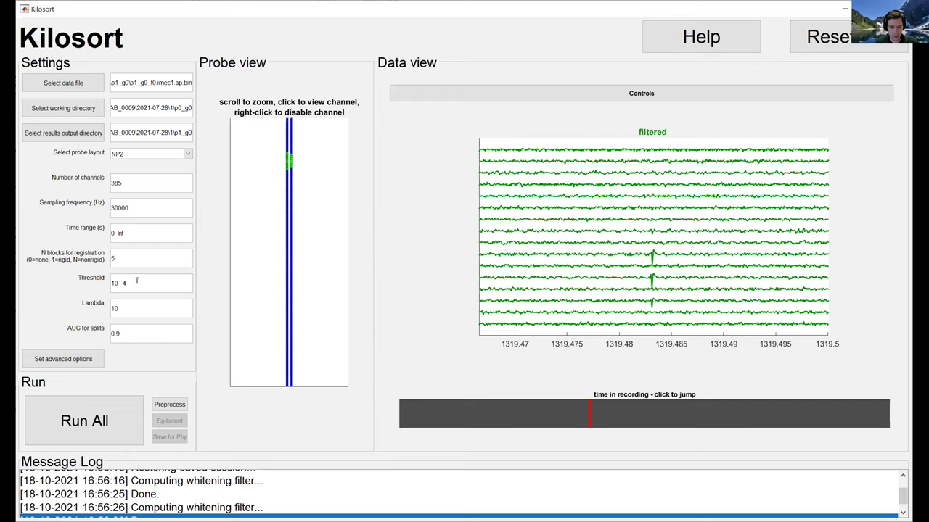
{"action": "left_click_drag", "start_coordinate": [130, 283], "coordinate": [110, 332]}
{"action": "left_click", "coordinate": [120, 307]}
{"action": "left_click_drag", "start_coordinate": [132, 282], "coordinate": [109, 283]}
{"action": "left_click", "coordinate": [131, 311]}
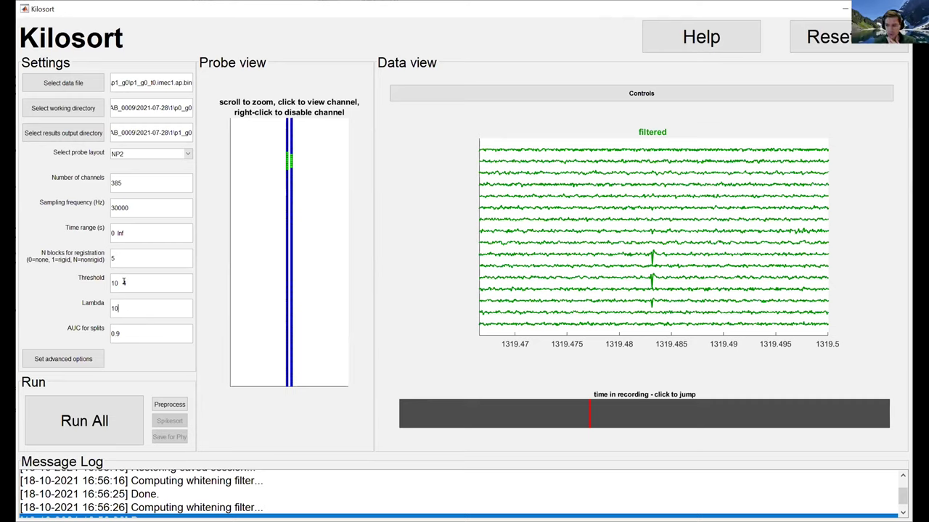
{"action": "left_click", "coordinate": [126, 328]}
{"action": "left_click", "coordinate": [136, 307]}
{"action": "left_click", "coordinate": [144, 280]}
- Inspect the filtered traces at points across the whole recording, ending at about 503.8 s
{"action": "left_click", "coordinate": [544, 408]}
{"action": "left_click", "coordinate": [513, 415]}
{"action": "left_click", "coordinate": [549, 412]}
{"action": "left_click", "coordinate": [666, 418]}
{"action": "left_click", "coordinate": [738, 419]}
{"action": "left_click", "coordinate": [764, 419]}
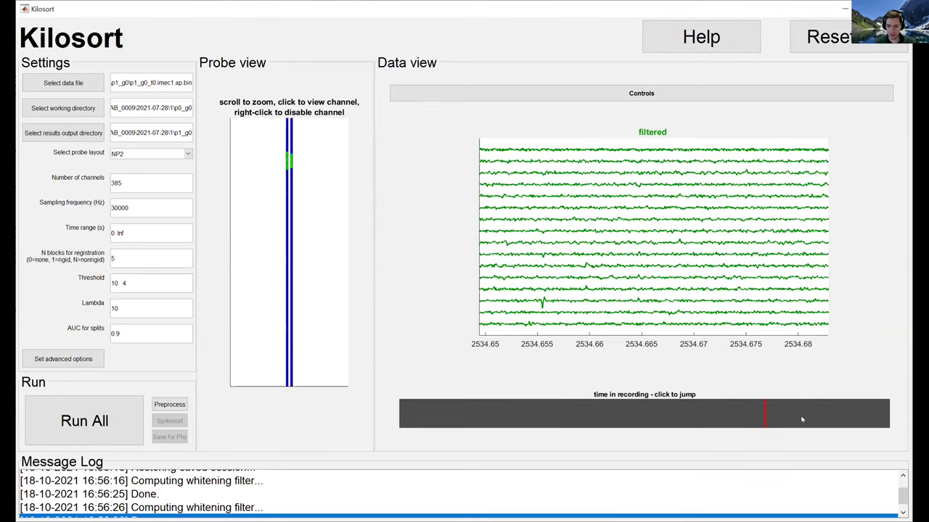
{"action": "left_click", "coordinate": [802, 417]}
{"action": "left_click", "coordinate": [500, 419]}
{"action": "left_click", "coordinate": [449, 419]}
{"action": "left_click", "coordinate": [646, 415]}
{"action": "left_click", "coordinate": [715, 415]}
{"action": "left_click", "coordinate": [754, 415]}
{"action": "left_click", "coordinate": [798, 415]}
{"action": "left_click", "coordinate": [846, 415]}
{"action": "left_click", "coordinate": [785, 415]}
{"action": "left_click", "coordinate": [630, 415]}
{"action": "left_click", "coordinate": [488, 415]}
{"action": "left_click", "coordinate": [472, 416]}
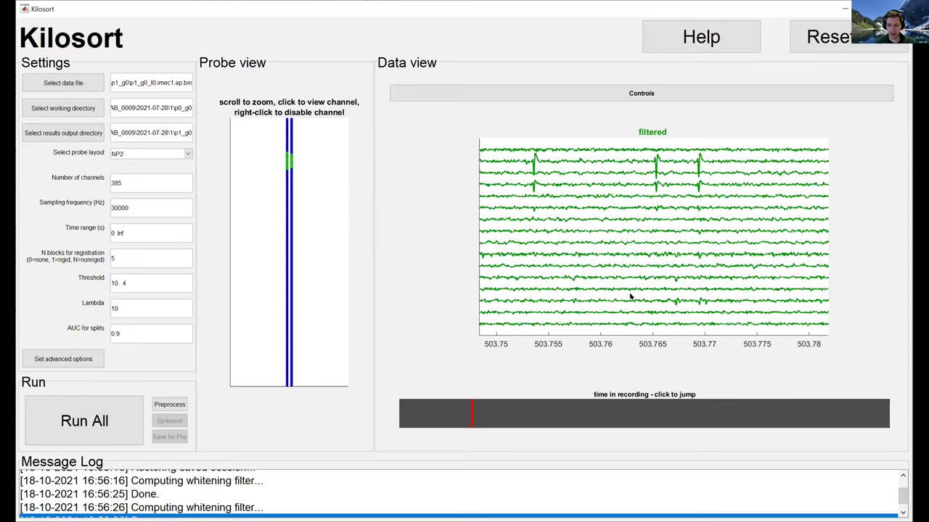
- Compare the raw, filtered and prediction traces at the current time, leaving only the filtered traces displayed
{"action": "key", "text": "r"}
{"action": "key", "text": "f"}
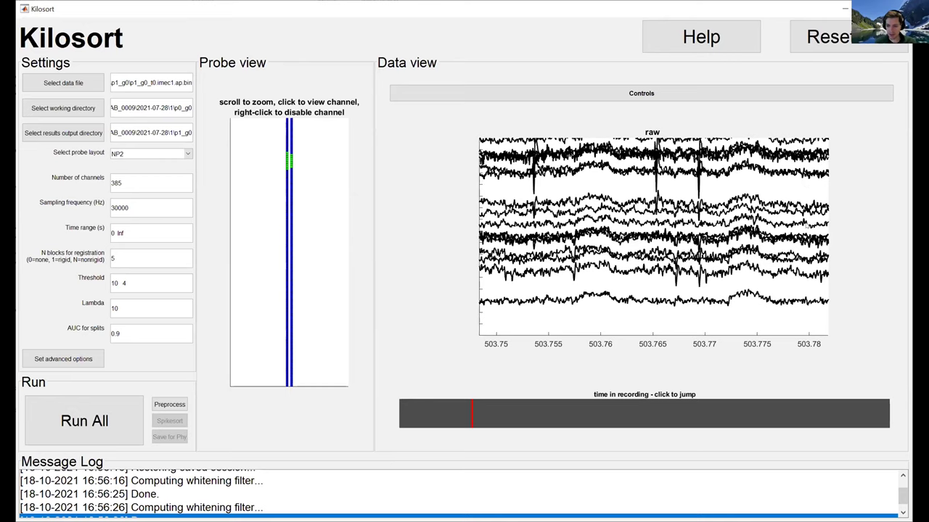
{"action": "key", "text": "2"}
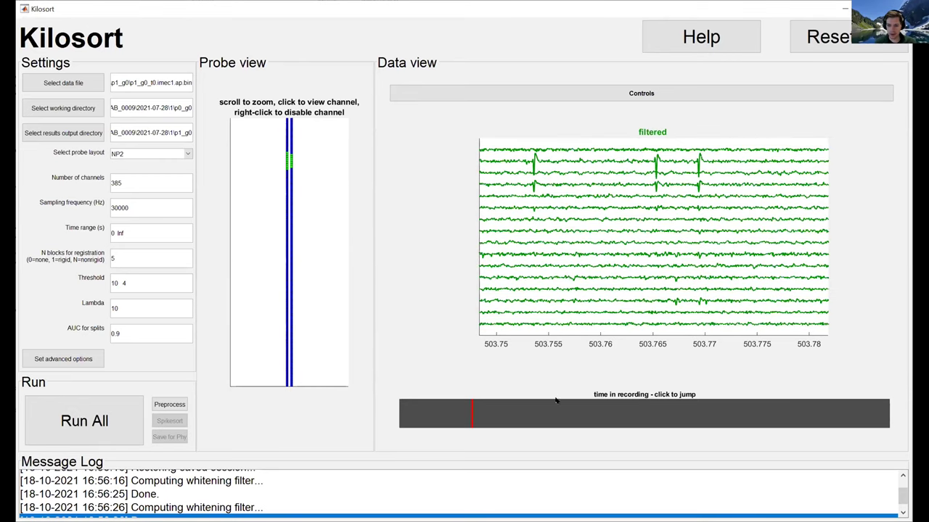
{"action": "key", "text": "3"}
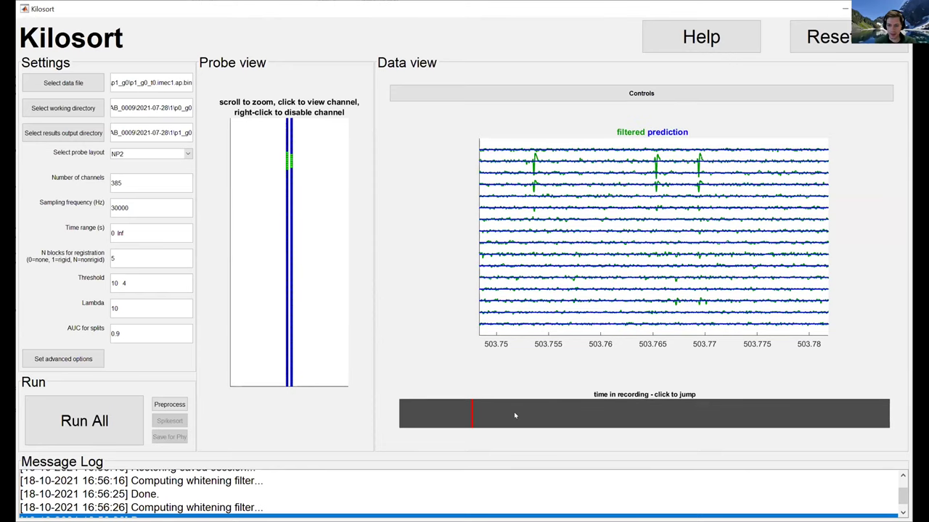
{"action": "key", "text": "3"}
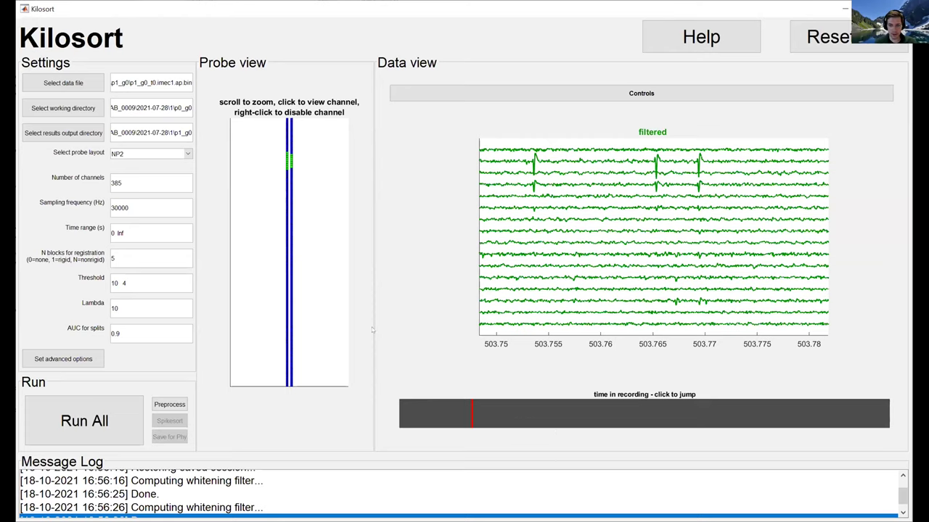
- Inspect the filtered traces at several further time points, ending at about 2553.2 s
{"action": "left_click", "coordinate": [547, 420]}
{"action": "left_click", "coordinate": [501, 419]}
{"action": "left_click", "coordinate": [606, 415]}
{"action": "left_click", "coordinate": [695, 408]}
{"action": "left_click", "coordinate": [765, 410]}
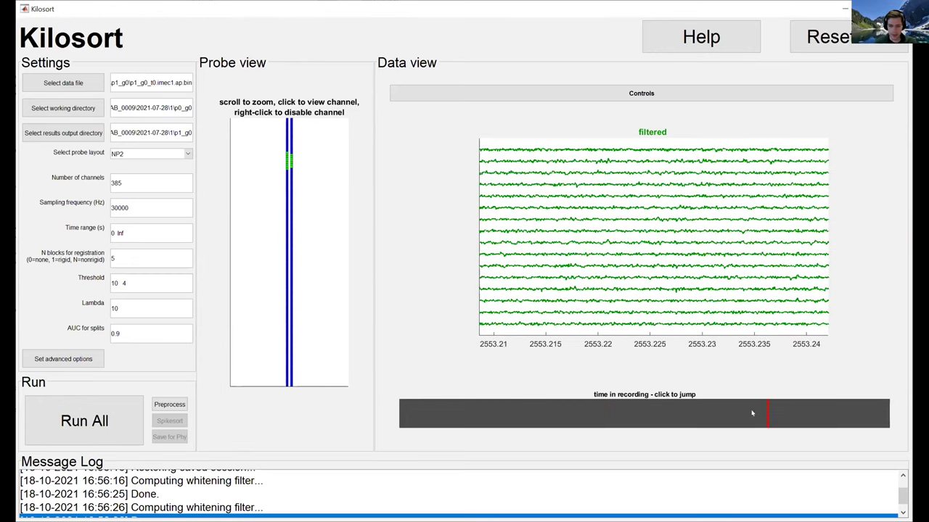
- Overlay the prediction on the filtered traces and jump back to about 1174.5 s in the recording
{"action": "key", "text": "p"}
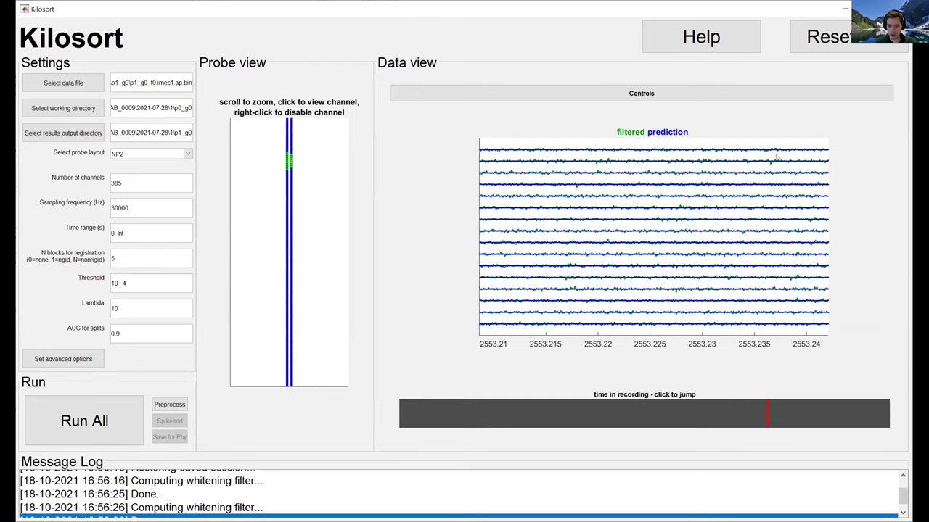
{"action": "left_click", "coordinate": [694, 412]}
{"action": "left_click_drag", "start_coordinate": [651, 419], "coordinate": [568, 422]}
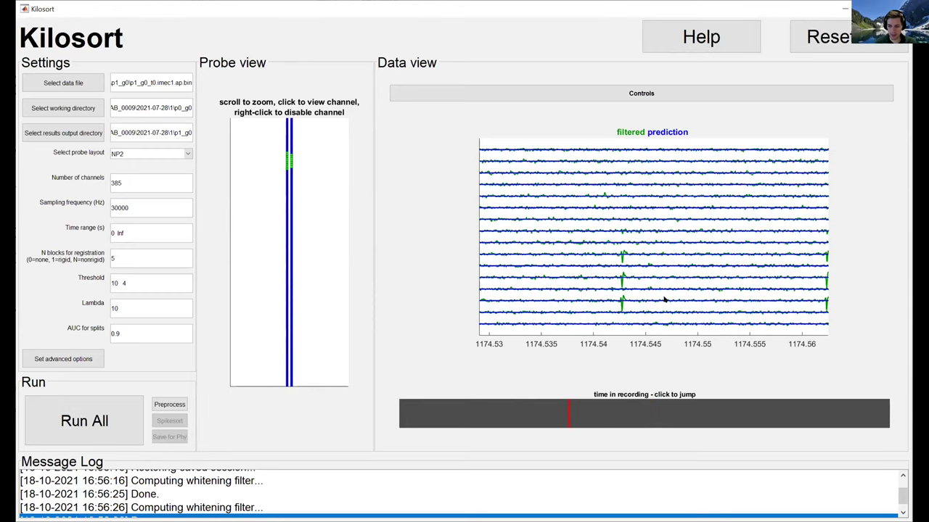
- Add the residual and compare the filtered, prediction and residual traces, leaving only the filtered traces displayed
{"action": "key", "text": "r"}
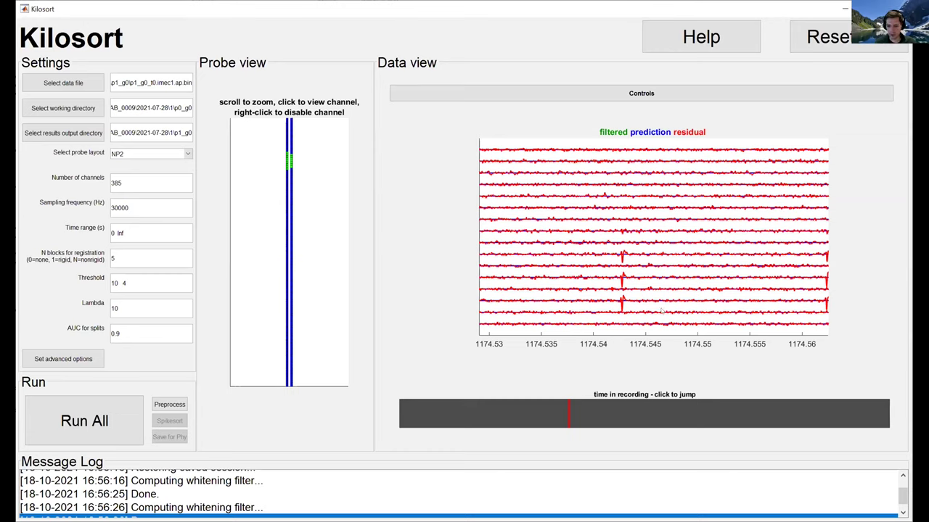
{"action": "key", "text": "p"}
{"action": "key", "text": "f"}
{"action": "key", "text": "r"}
{"action": "key", "text": "f"}
{"action": "key", "text": "p"}
{"action": "key", "text": "p"}
{"action": "key", "text": "s"}
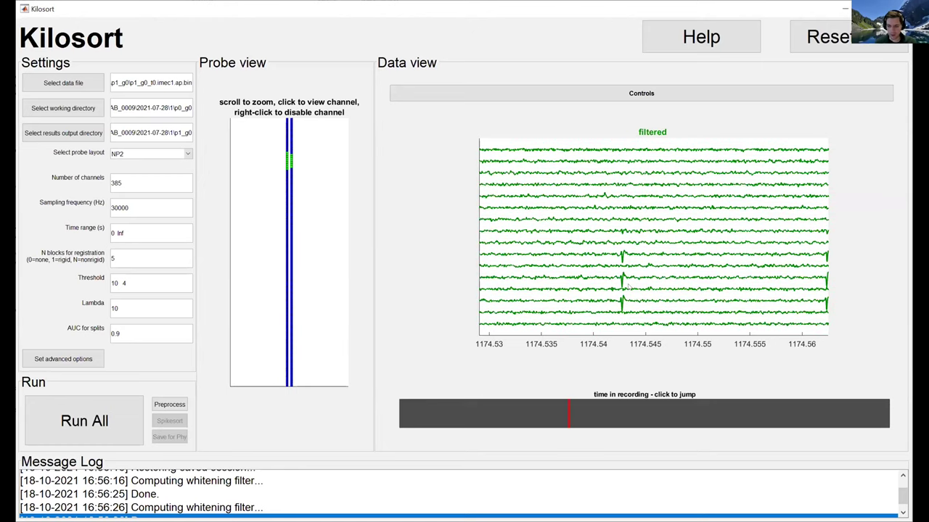
- Show all channels as a colormap and compare the filtered data repeatedly with another data view, ending on filtered
{"action": "key", "text": "c"}
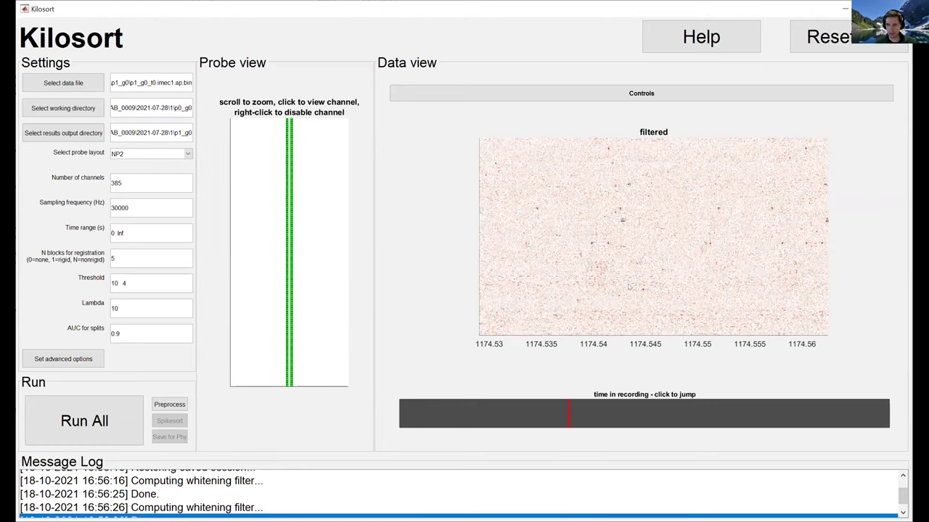
{"action": "key", "text": "s"}
{"action": "key", "text": "f"}
{"action": "key", "text": "s"}
{"action": "key", "text": "f"}
{"action": "key", "text": "s"}
{"action": "key", "text": "f"}
{"action": "key", "text": "s"}
{"action": "key", "text": "f"}
{"action": "key", "text": "s"}
{"action": "key", "text": "f"}
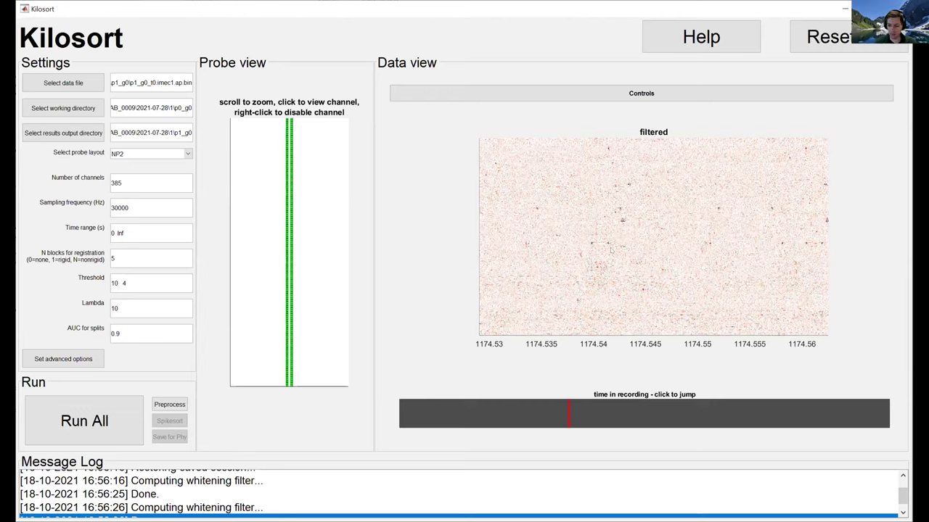
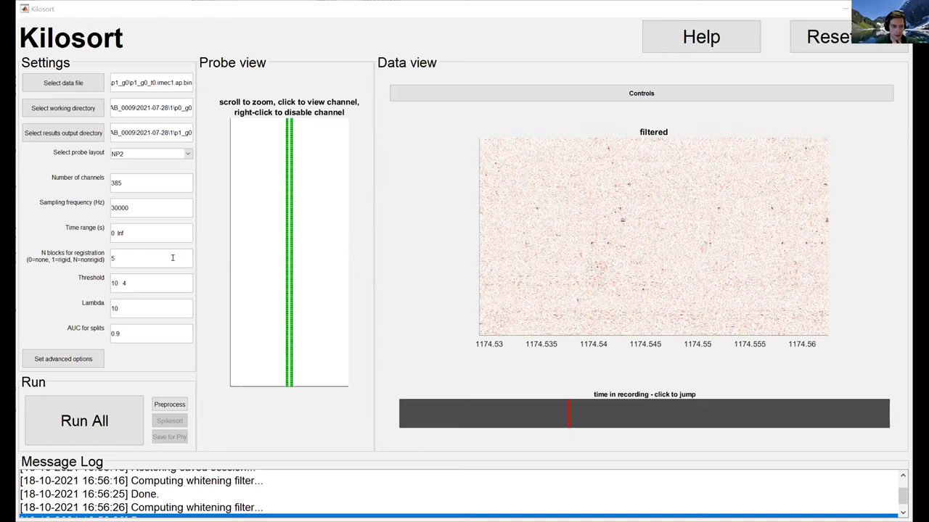
- Jump to about 1291.2 s and inspect the filtered traces at several depths along the probe, ending on the all-channel colormap
{"action": "left_click", "coordinate": [585, 414]}
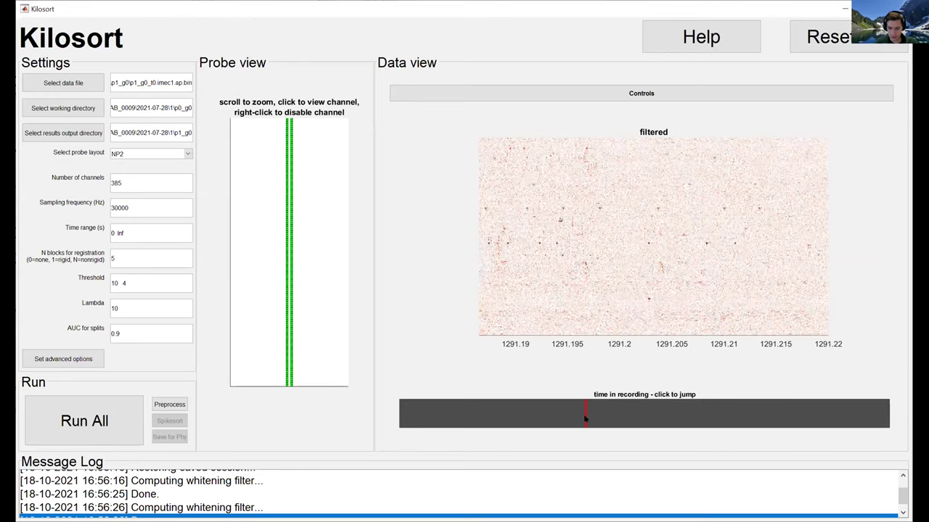
{"action": "key", "text": "c"}
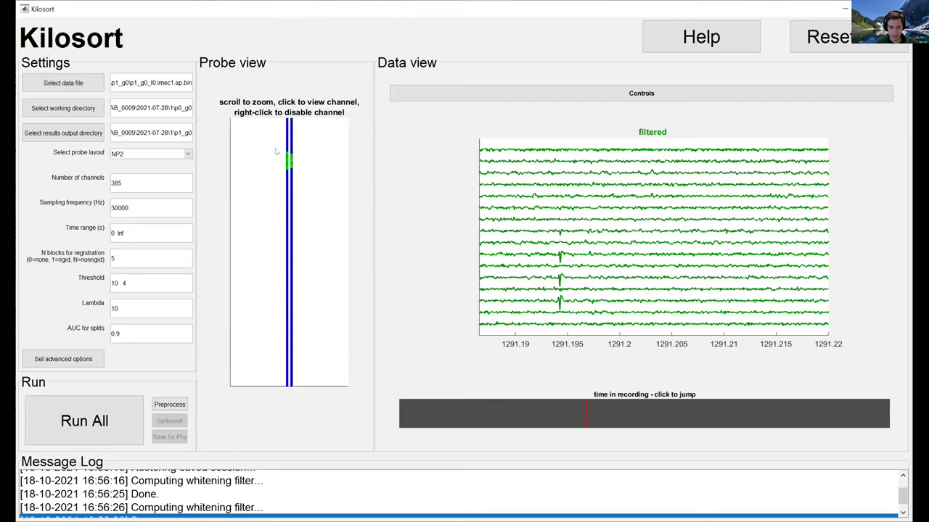
{"action": "left_click", "coordinate": [288, 210]}
{"action": "left_click", "coordinate": [290, 237]}
{"action": "left_click", "coordinate": [291, 269]}
{"action": "left_click", "coordinate": [292, 297]}
{"action": "left_click", "coordinate": [288, 337]}
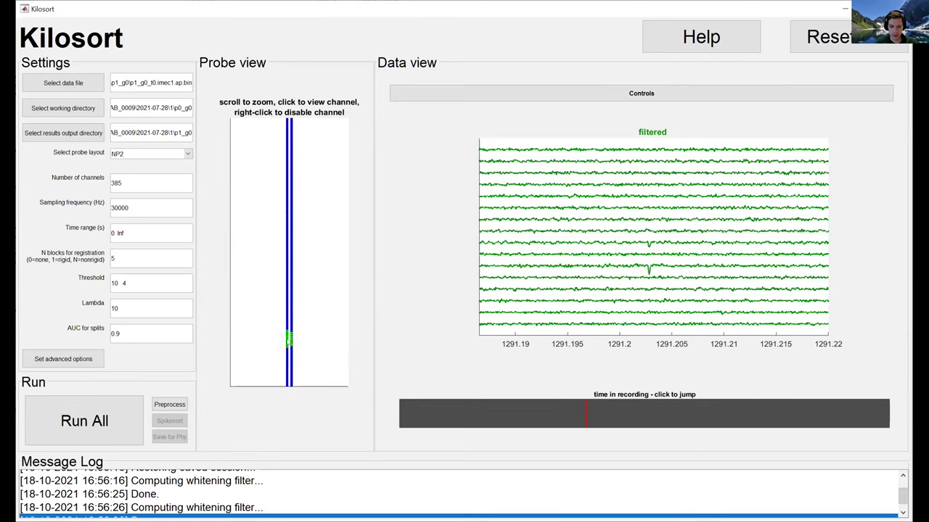
{"action": "left_click", "coordinate": [289, 236]}
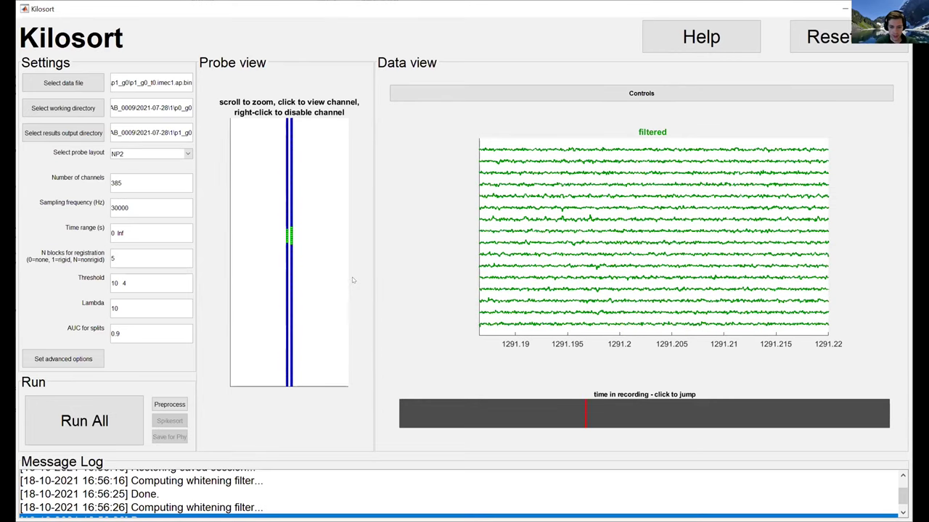
{"action": "scroll", "coordinate": [289, 116], "scroll_direction": "down", "scroll_amount": 5}
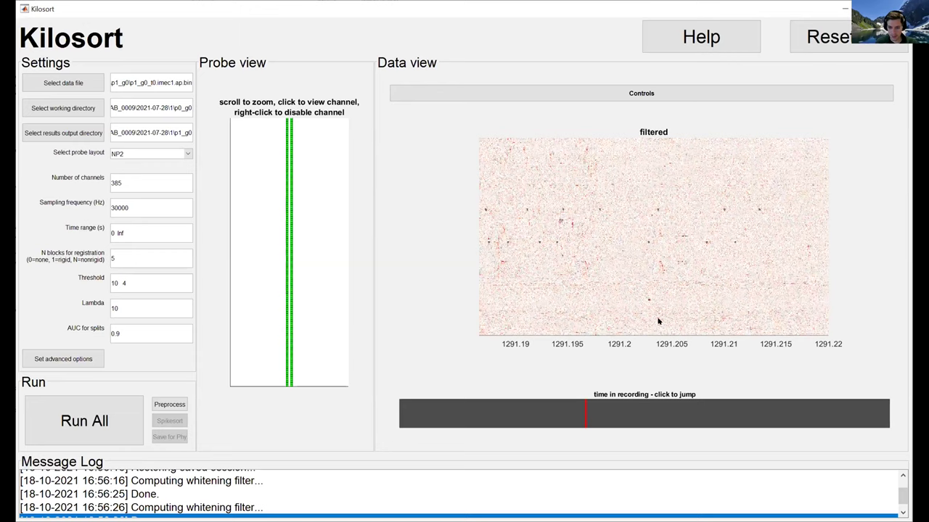